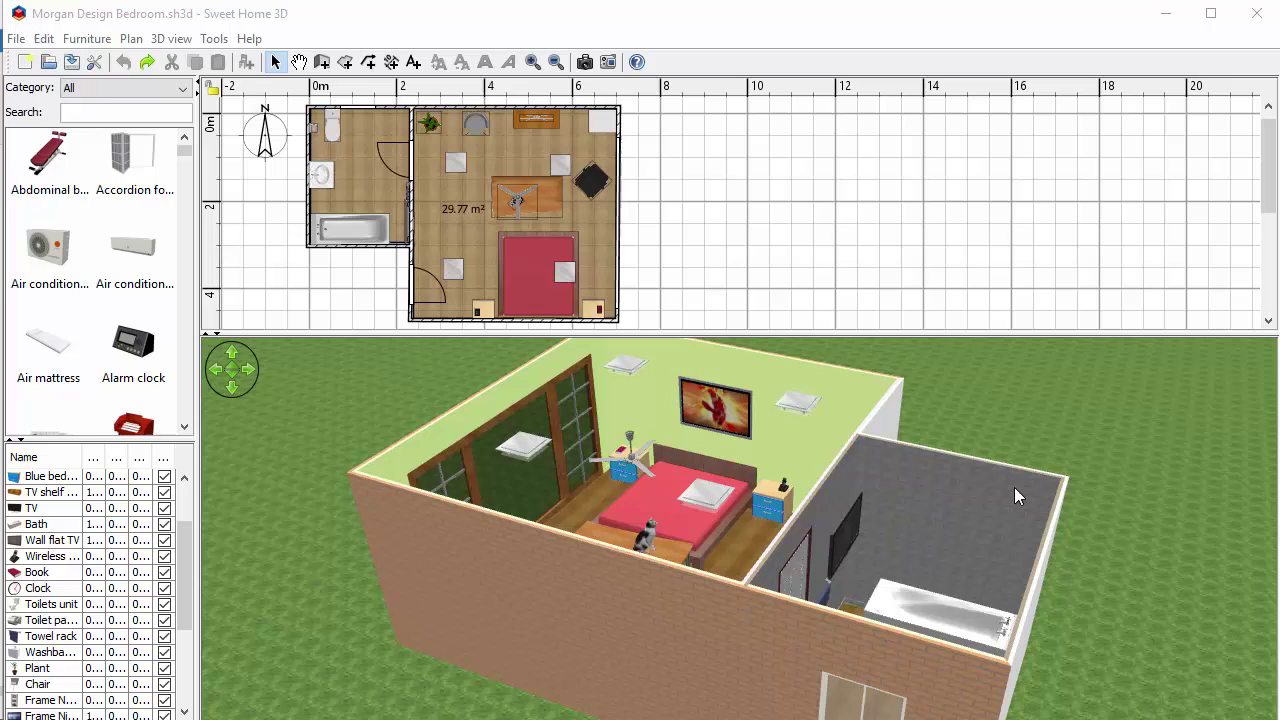
Select the bathtub in the bathroom of the 2D plan
{"action": "left_click", "coordinate": [343, 231]}
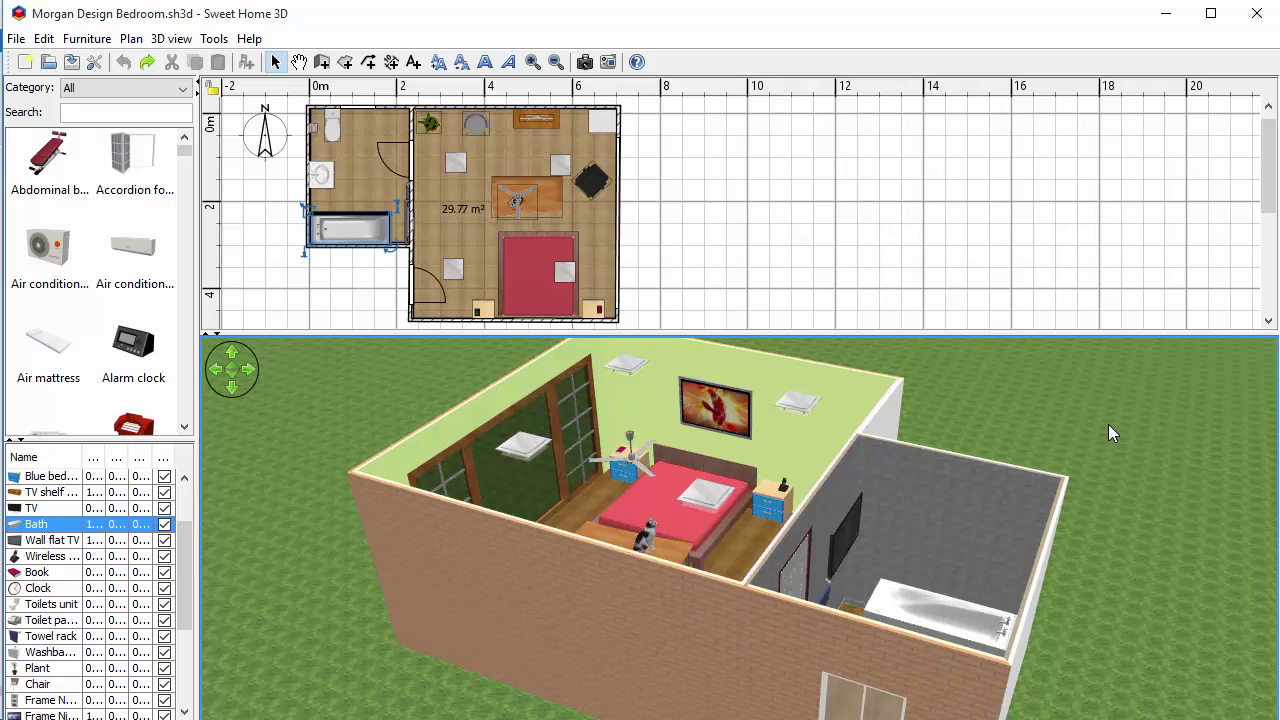
Rotate and zoom the 3D view to see the bedroom and bathroom from the far side
{"action": "left_click_drag", "start_coordinate": [1108, 424], "coordinate": [728, 450]}
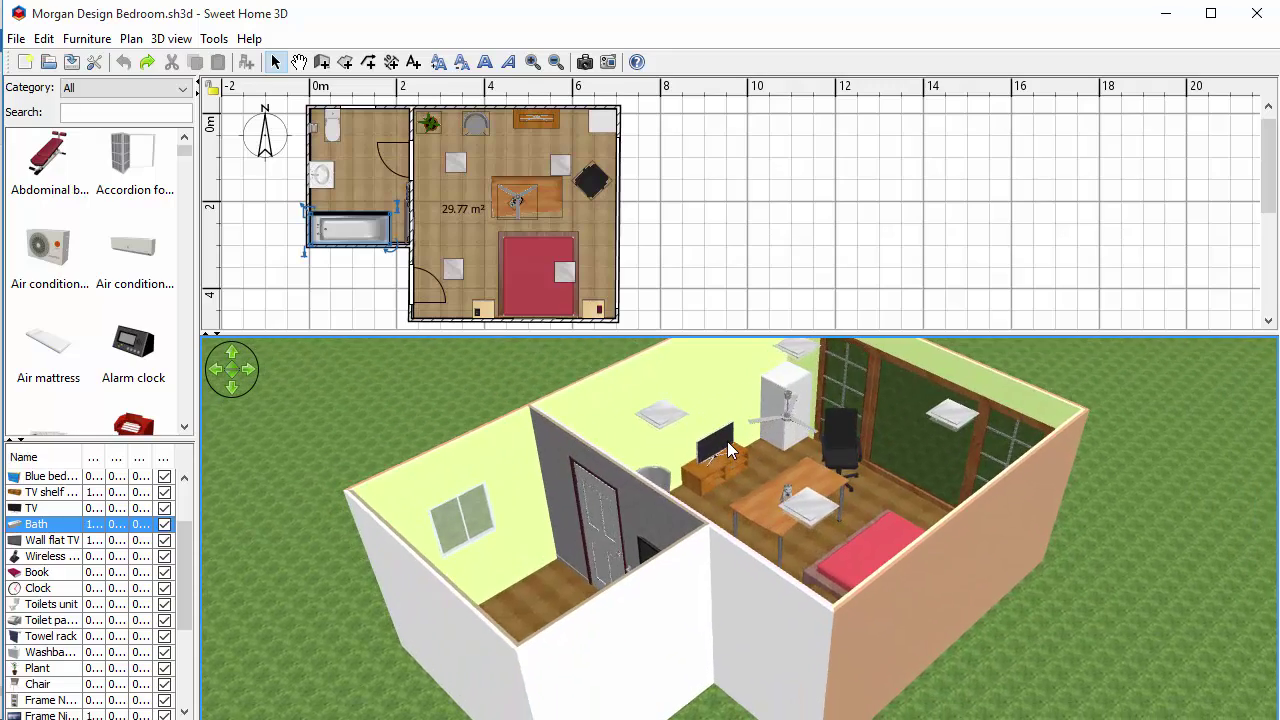
{"action": "scroll", "coordinate": [814, 411], "scroll_direction": "up", "scroll_amount": 3}
{"action": "scroll", "coordinate": [815, 411], "scroll_direction": "down", "scroll_amount": 4}
{"action": "scroll", "coordinate": [815, 411], "scroll_direction": "up", "scroll_amount": 1}
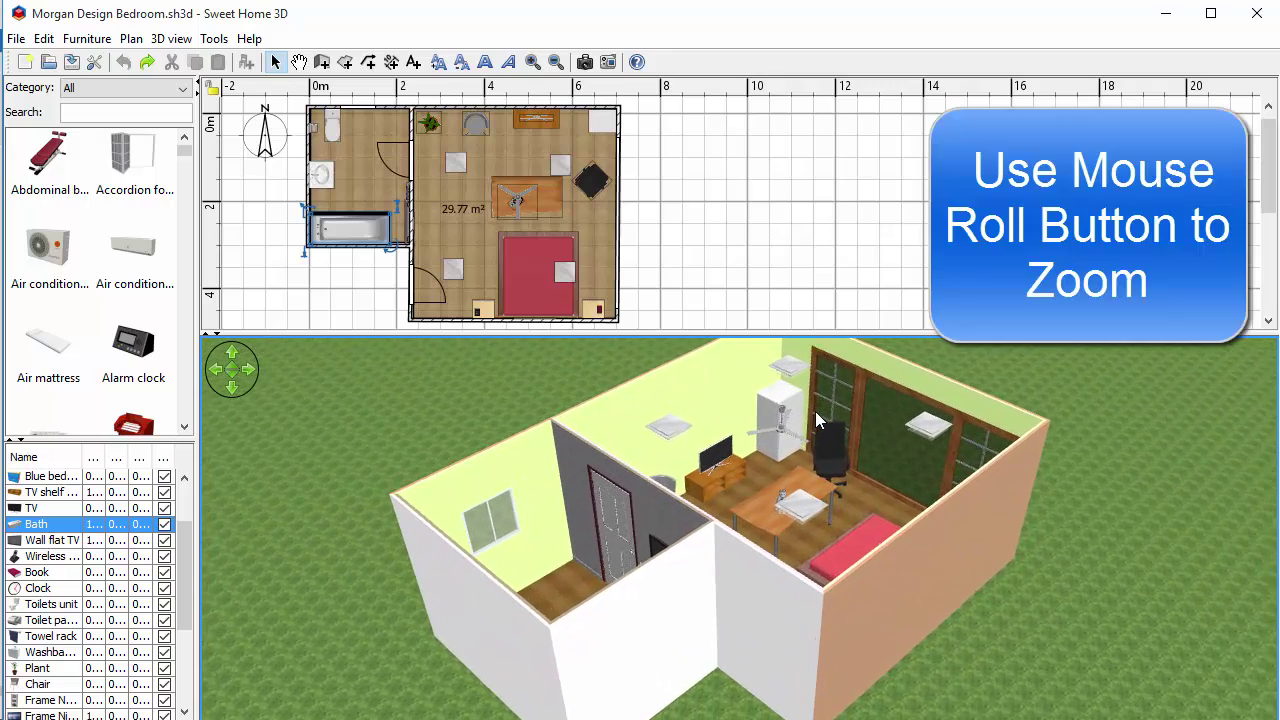
{"action": "scroll", "coordinate": [815, 411], "scroll_direction": "up", "scroll_amount": 3}
{"action": "scroll", "coordinate": [815, 411], "scroll_direction": "down", "scroll_amount": 1}
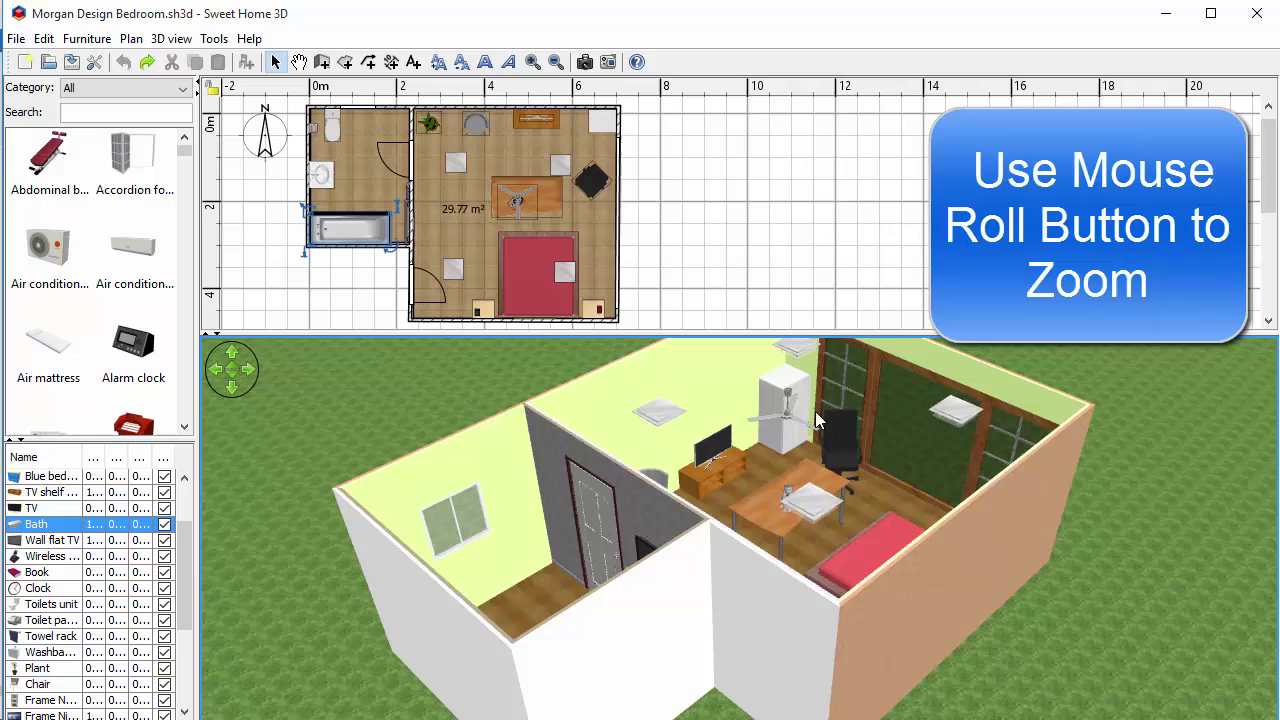
{"action": "scroll", "coordinate": [815, 411], "scroll_direction": "down", "scroll_amount": 4}
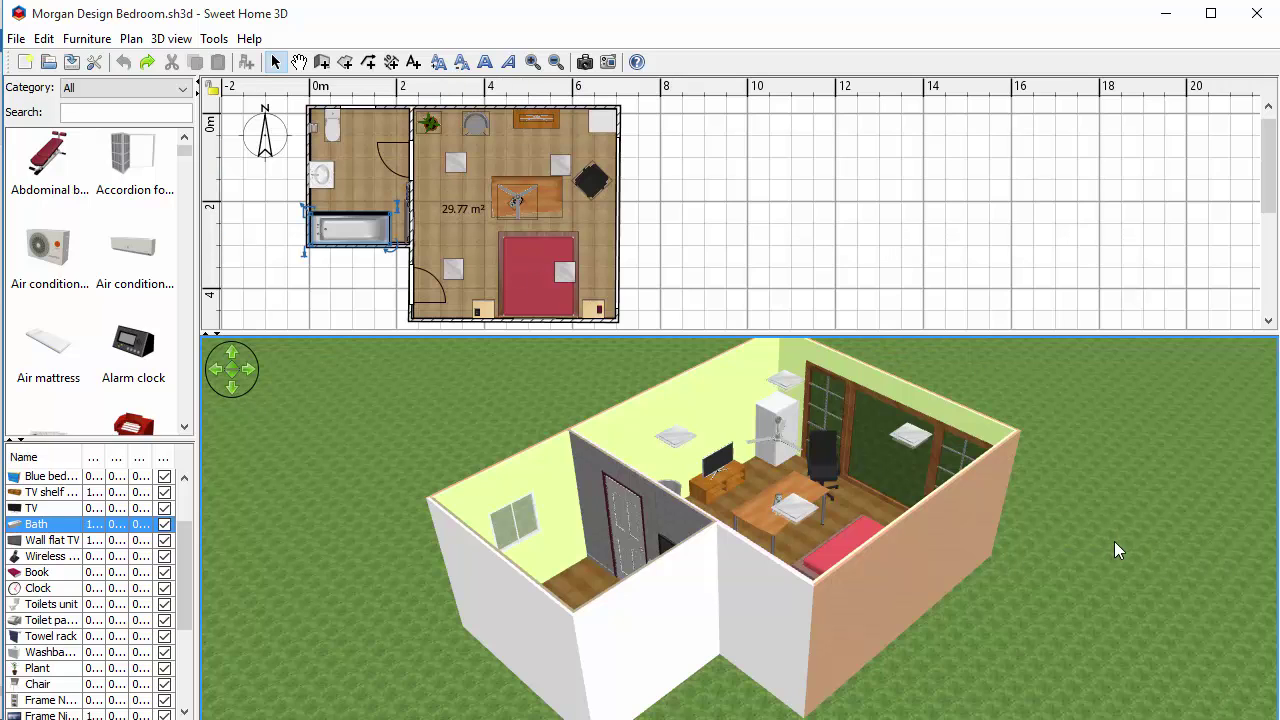
{"action": "left_click_drag", "start_coordinate": [1072, 563], "coordinate": [830, 522]}
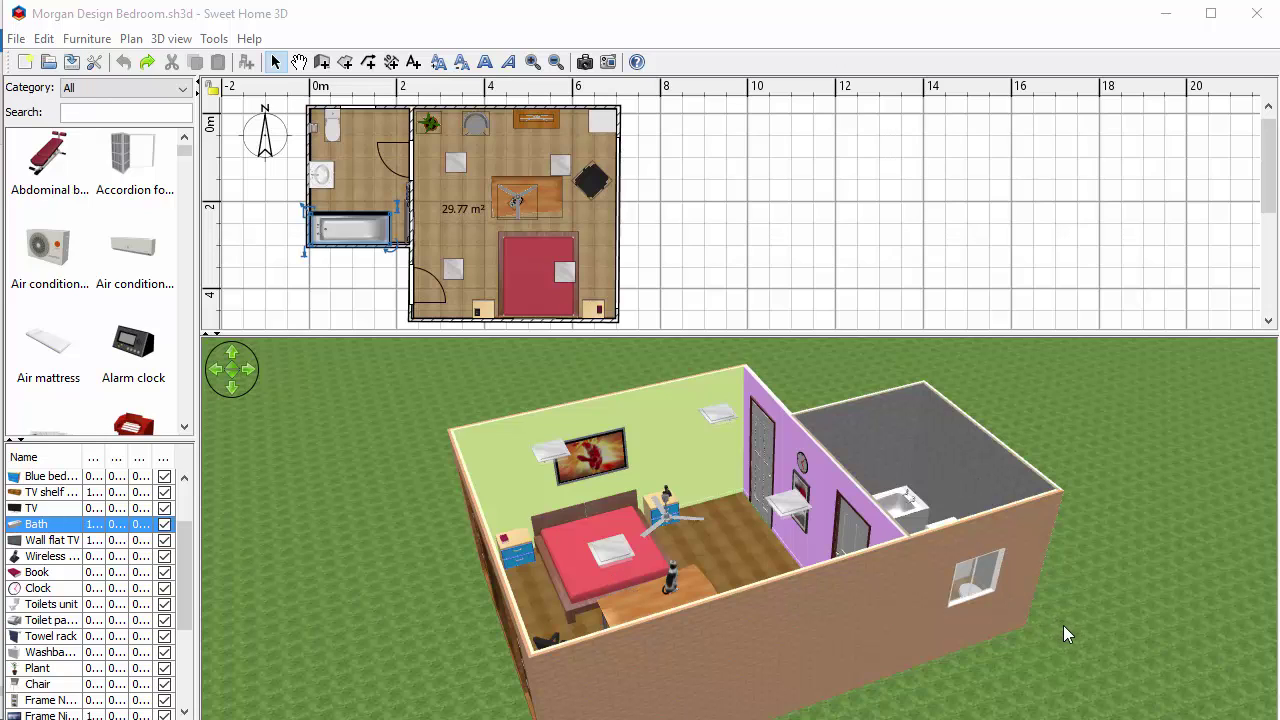
Browse the catalog's Bedroom category, then return to All categories
{"action": "left_click", "coordinate": [188, 90]}
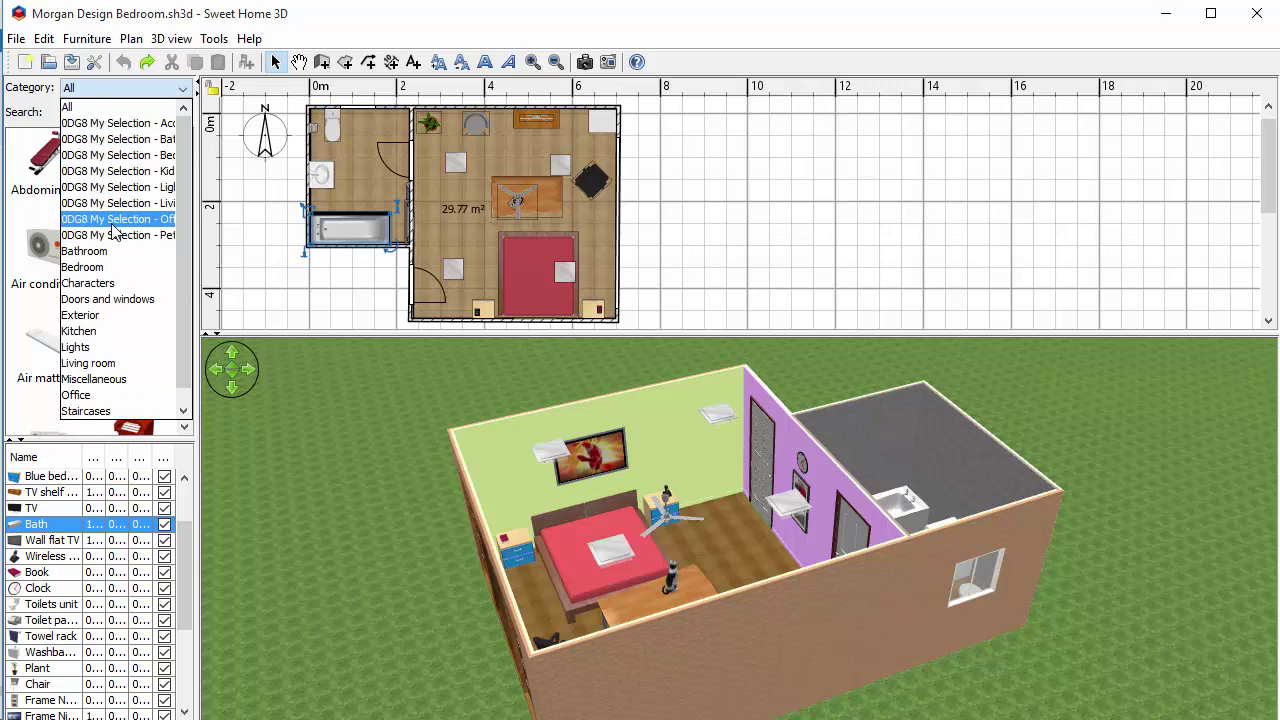
{"action": "left_click", "coordinate": [88, 270]}
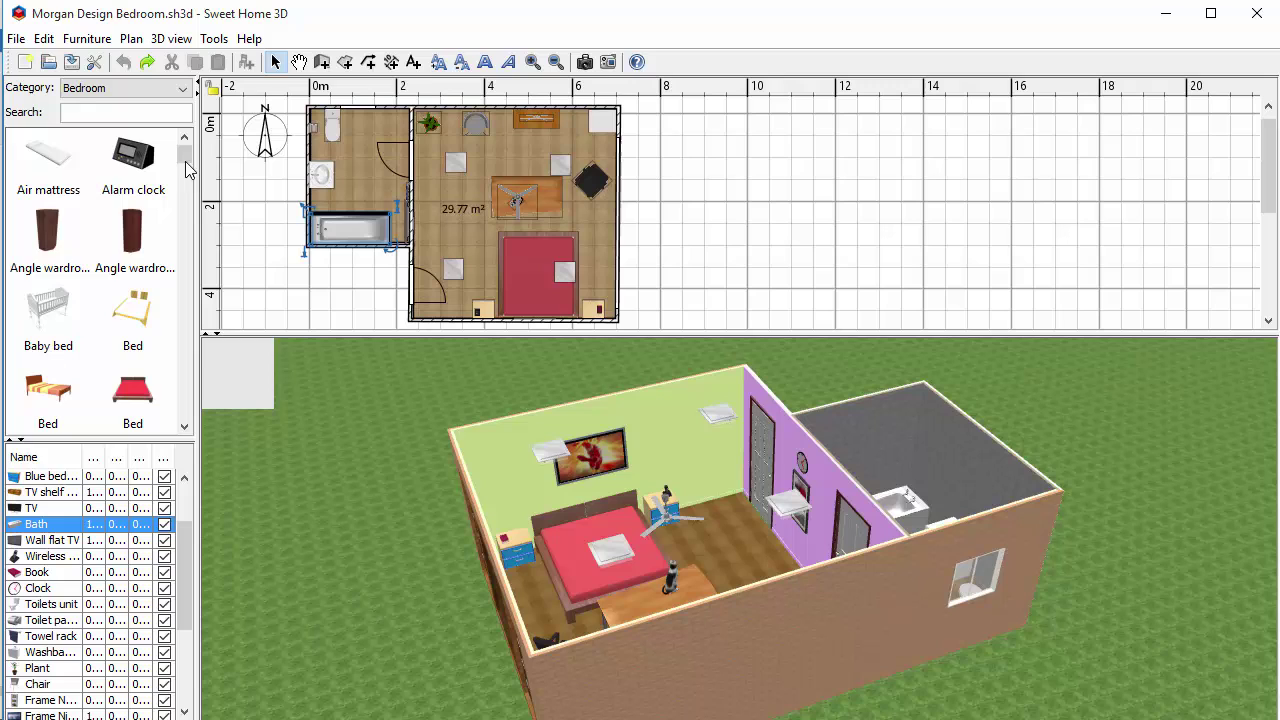
{"action": "mouse_move", "coordinate": [184, 157]}
{"action": "left_mouse_down"}
{"action": "mouse_move", "coordinate": [184, 190]}
{"action": "mouse_move", "coordinate": [184, 155]}
{"action": "left_mouse_up"}
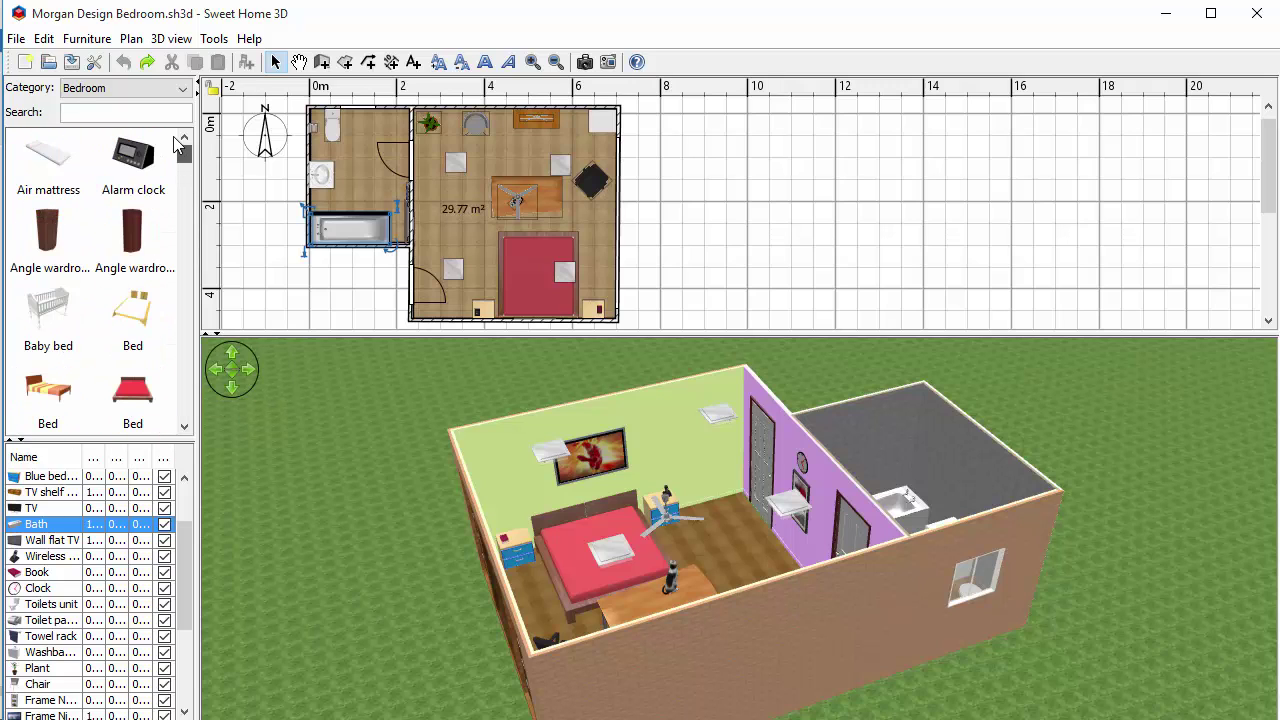
{"action": "left_click", "coordinate": [155, 88]}
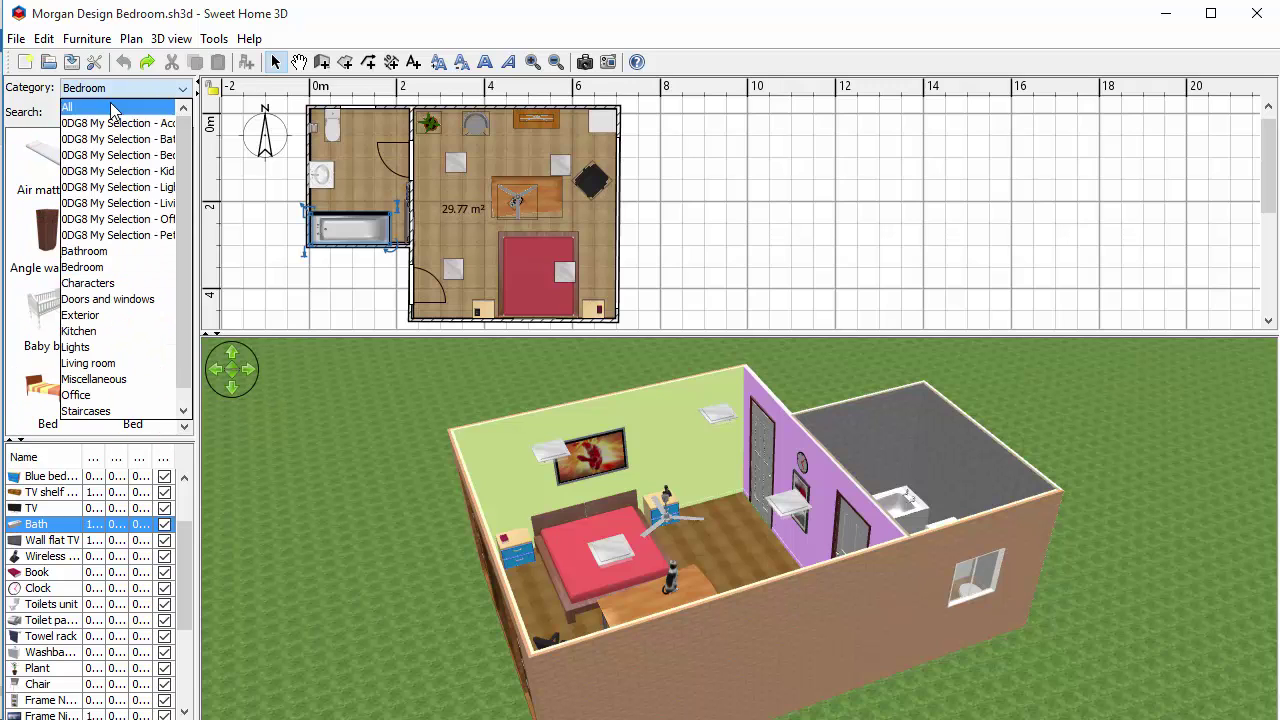
{"action": "left_click", "coordinate": [106, 108]}
Search the furniture catalog for 'book' to list books and bookcases
{"action": "left_click", "coordinate": [89, 112]}
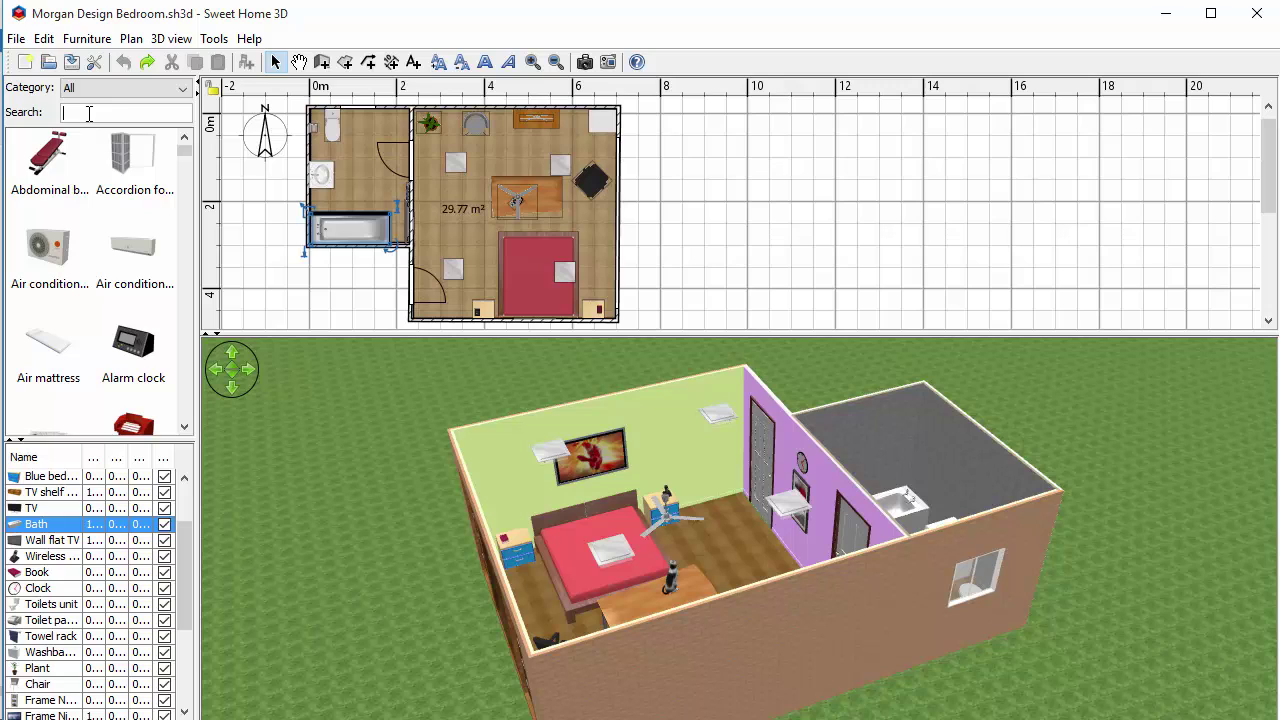
{"action": "type", "text": "book"}
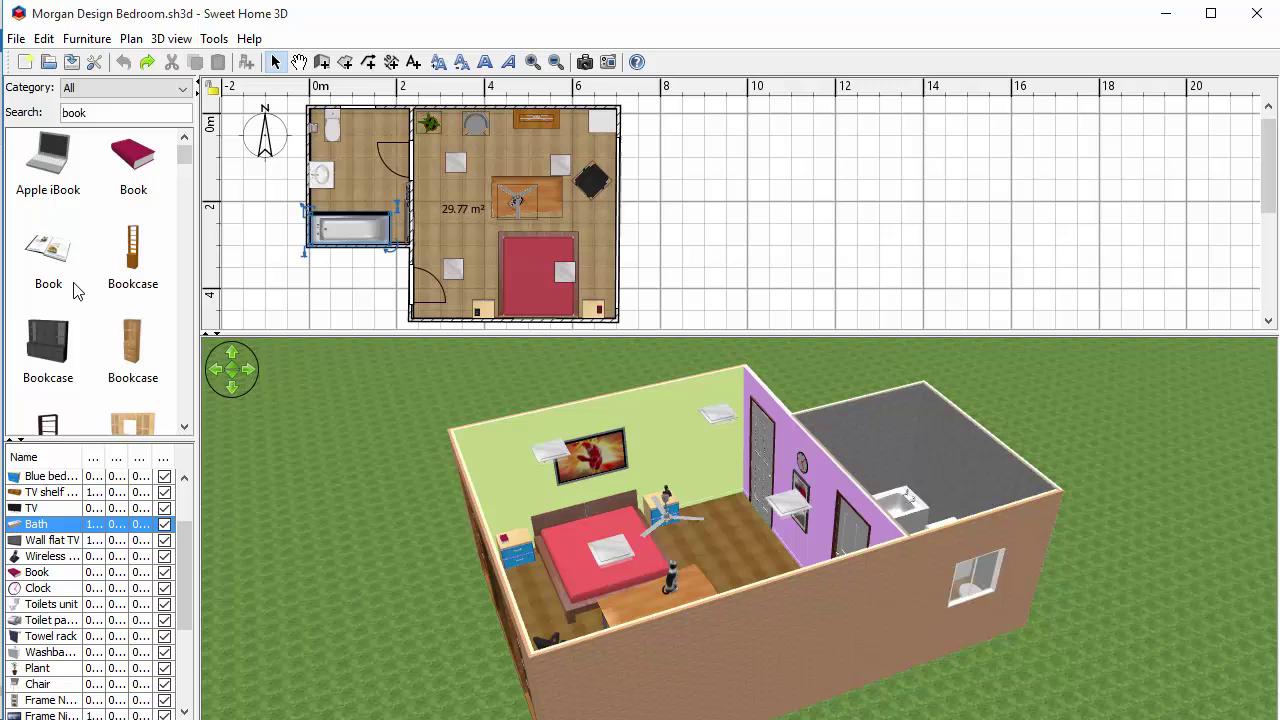
{"action": "mouse_move", "coordinate": [77, 291]}
Step through the bed, bedside pieces, TV shelf, TV and bath, ending with the bed selected
{"action": "left_click", "coordinate": [520, 265]}
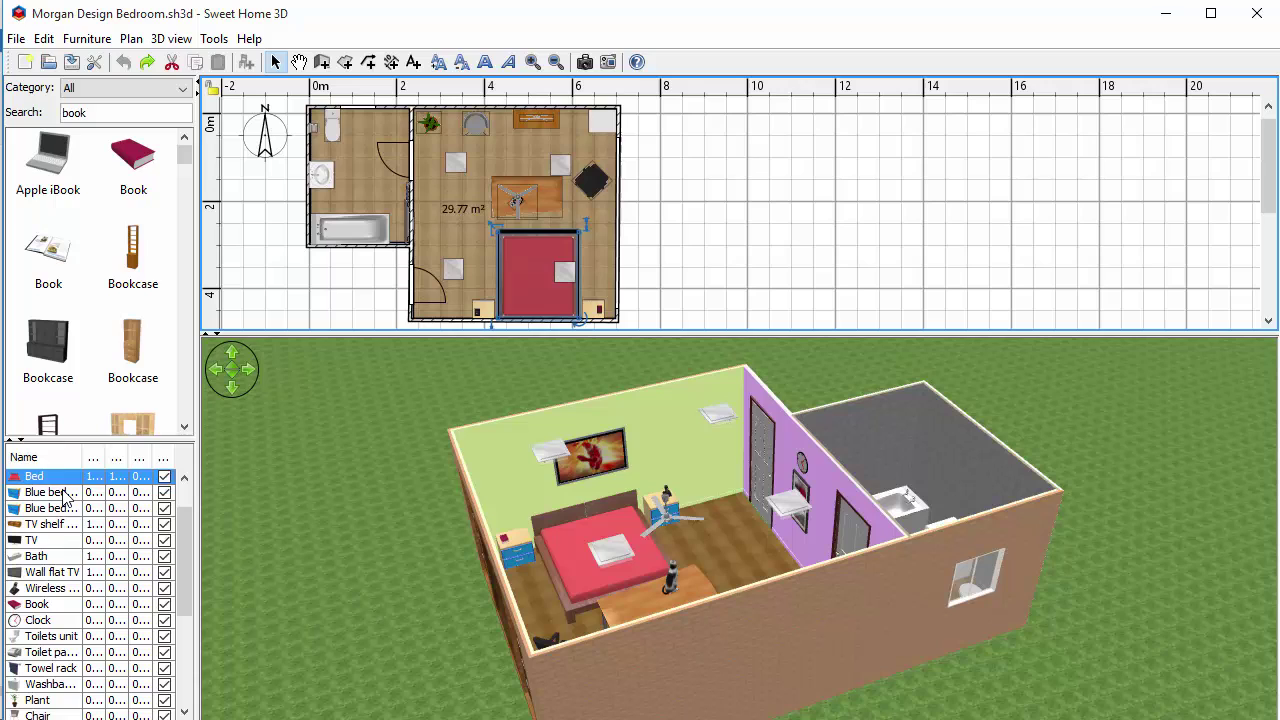
{"action": "left_click", "coordinate": [63, 493]}
{"action": "left_click", "coordinate": [58, 508]}
{"action": "left_click", "coordinate": [56, 524]}
{"action": "left_click", "coordinate": [55, 541]}
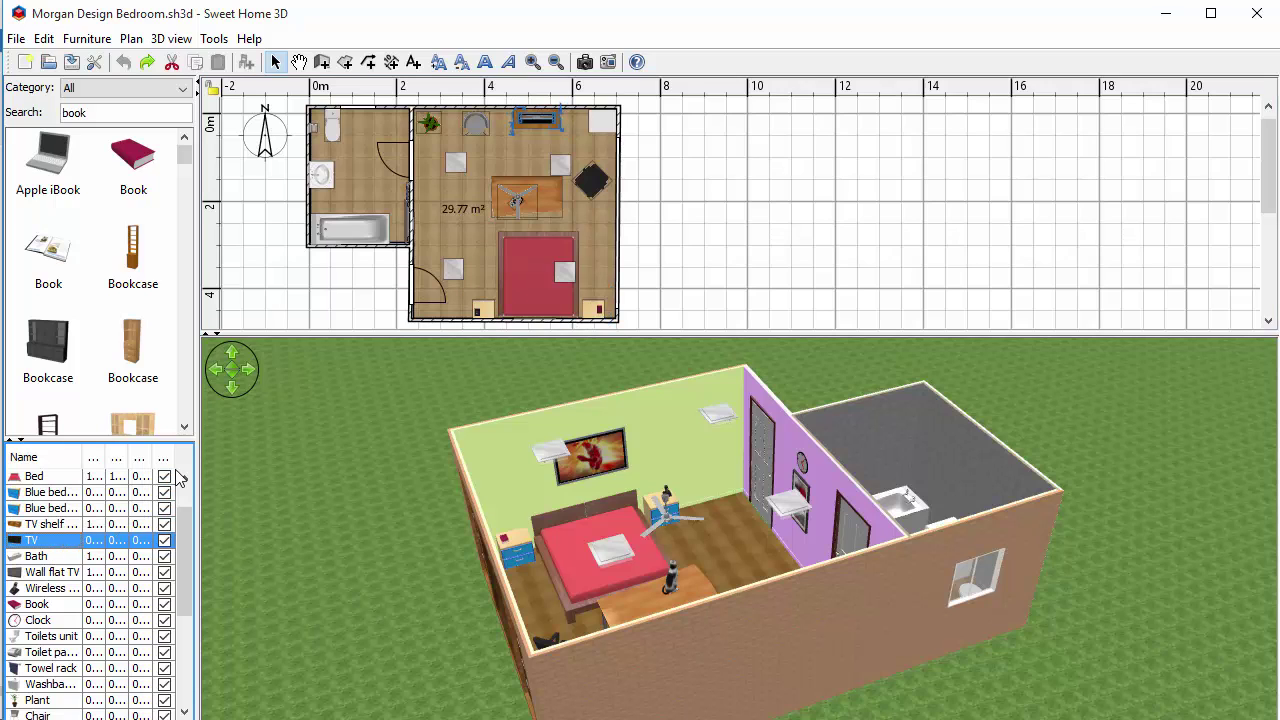
{"action": "left_click", "coordinate": [42, 557]}
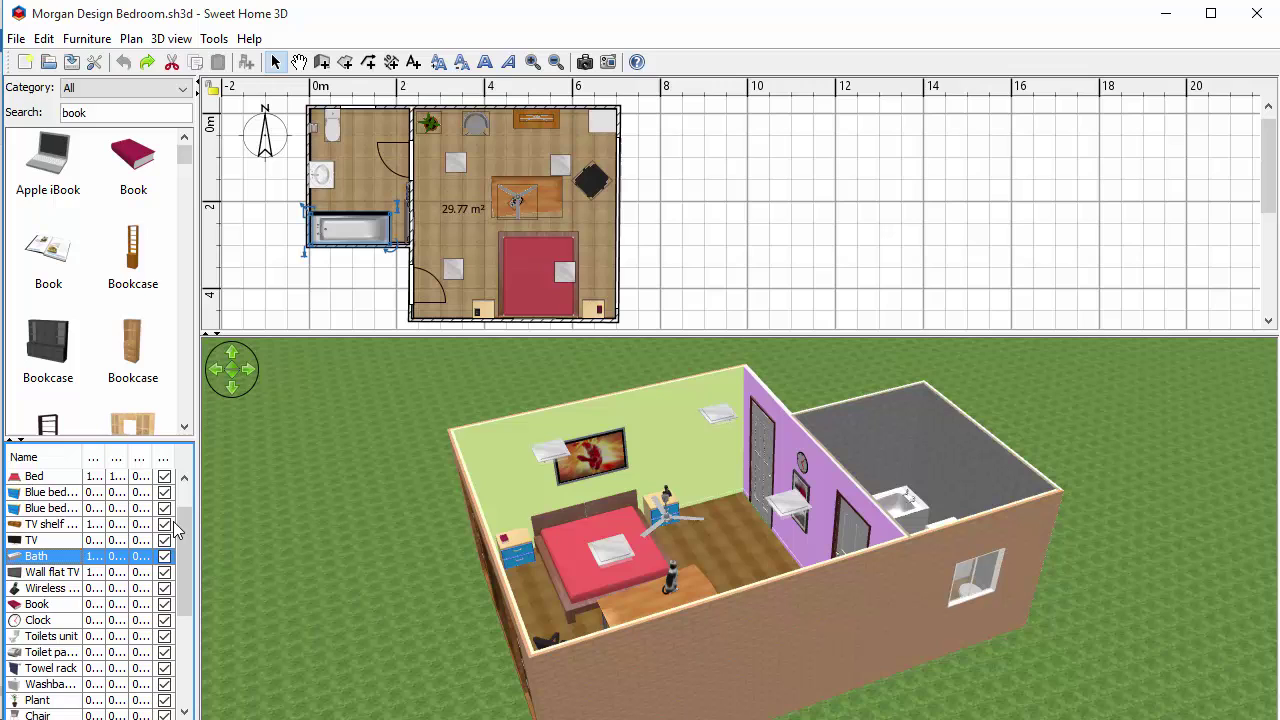
{"action": "left_click", "coordinate": [523, 258]}
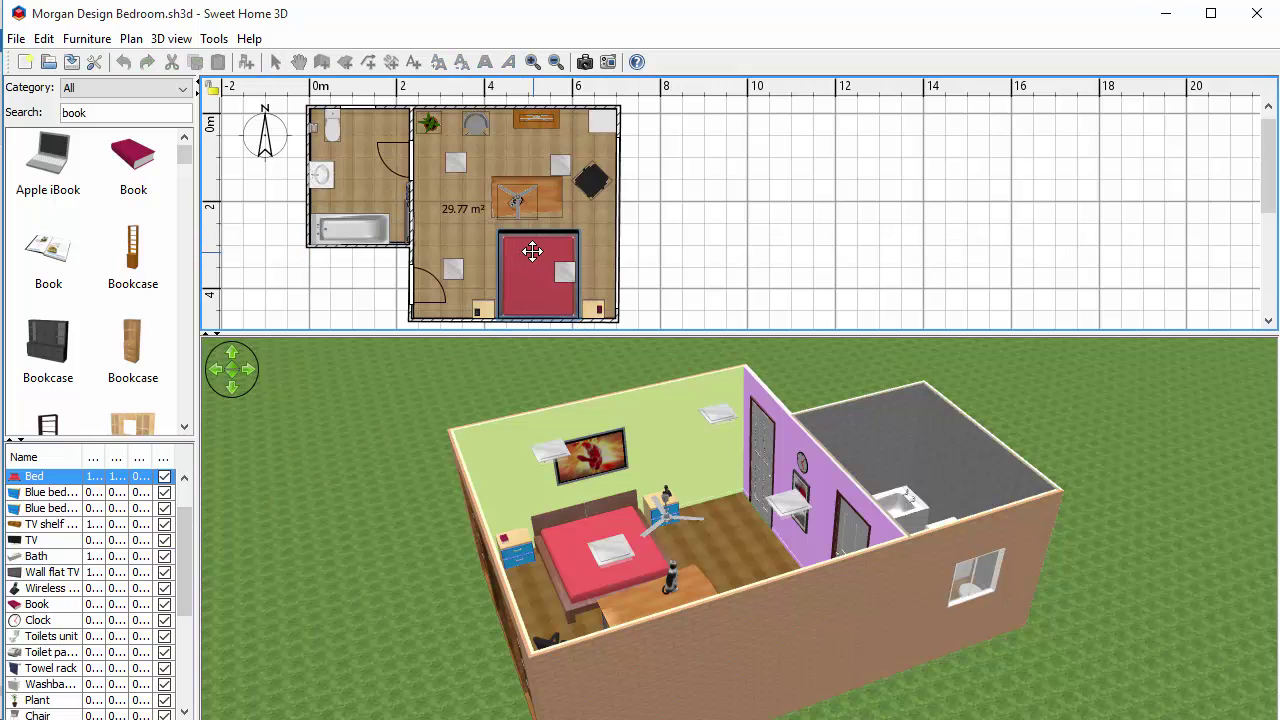
{"action": "double_click", "coordinate": [532, 252]}
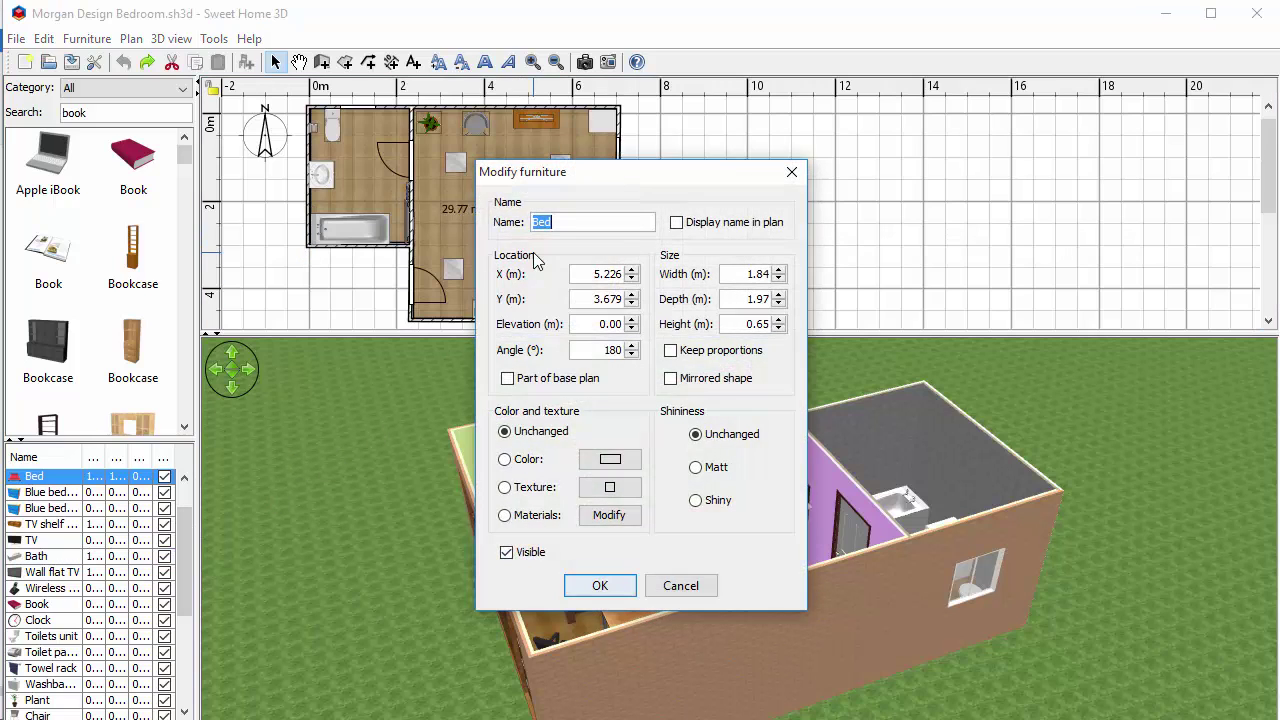
{"action": "left_click", "coordinate": [791, 172]}
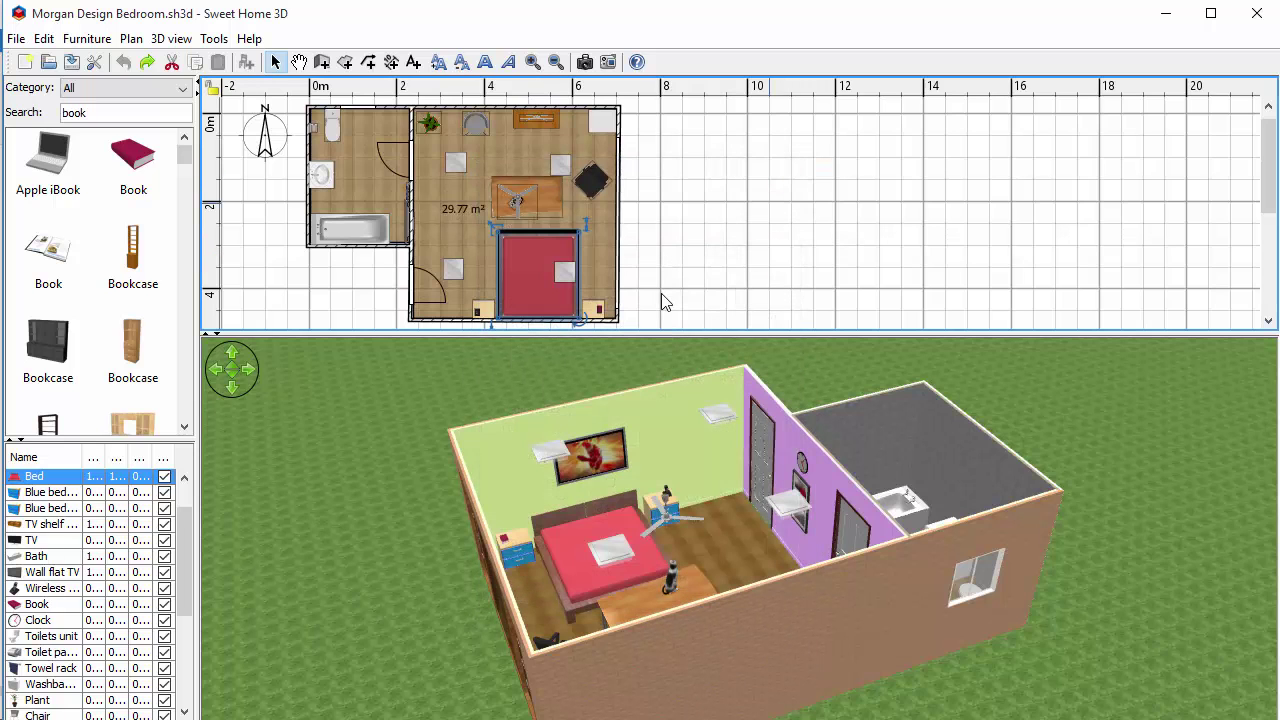
{"action": "double_click", "coordinate": [38, 478]}
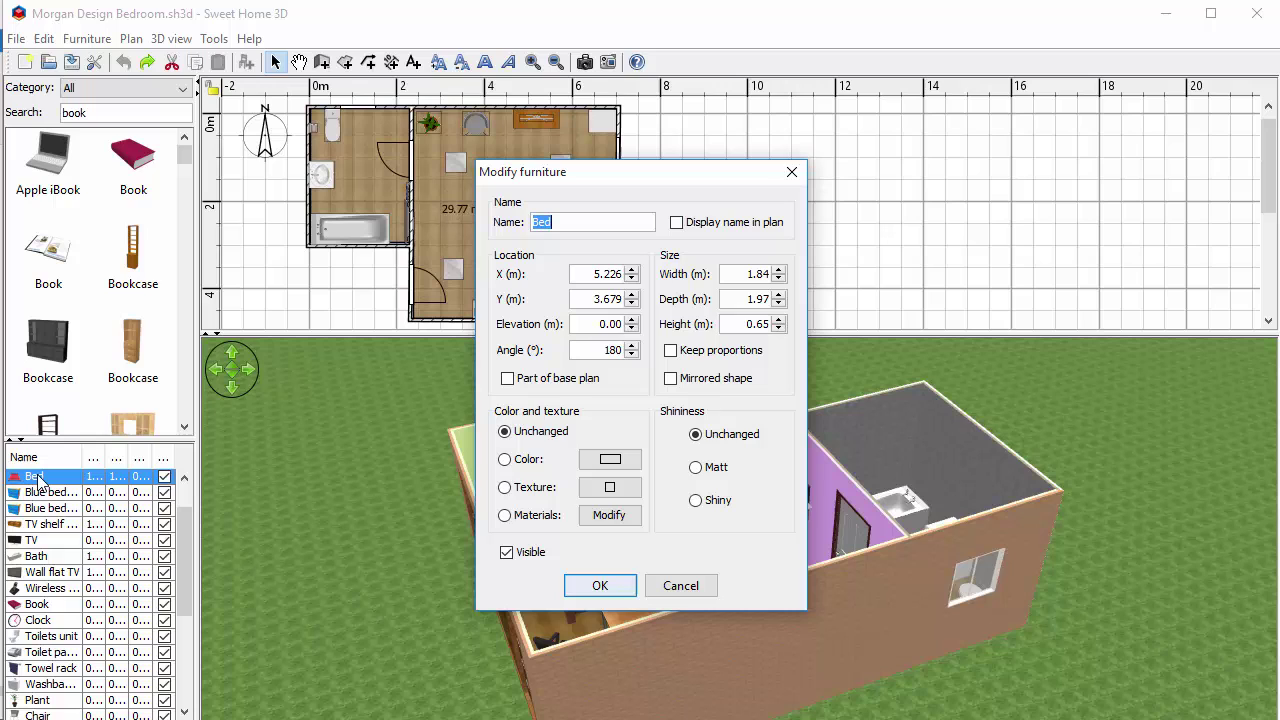
{"action": "left_click_drag", "start_coordinate": [634, 180], "coordinate": [636, 86]}
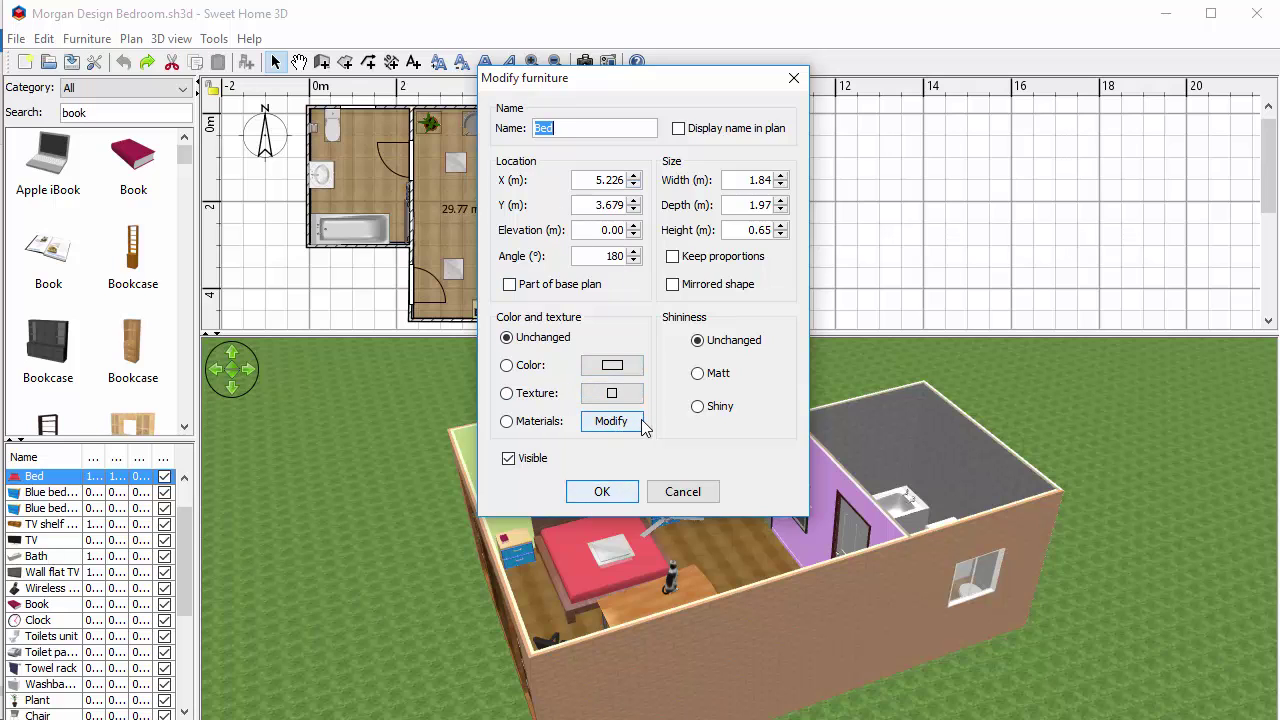
{"action": "left_click", "coordinate": [602, 492]}
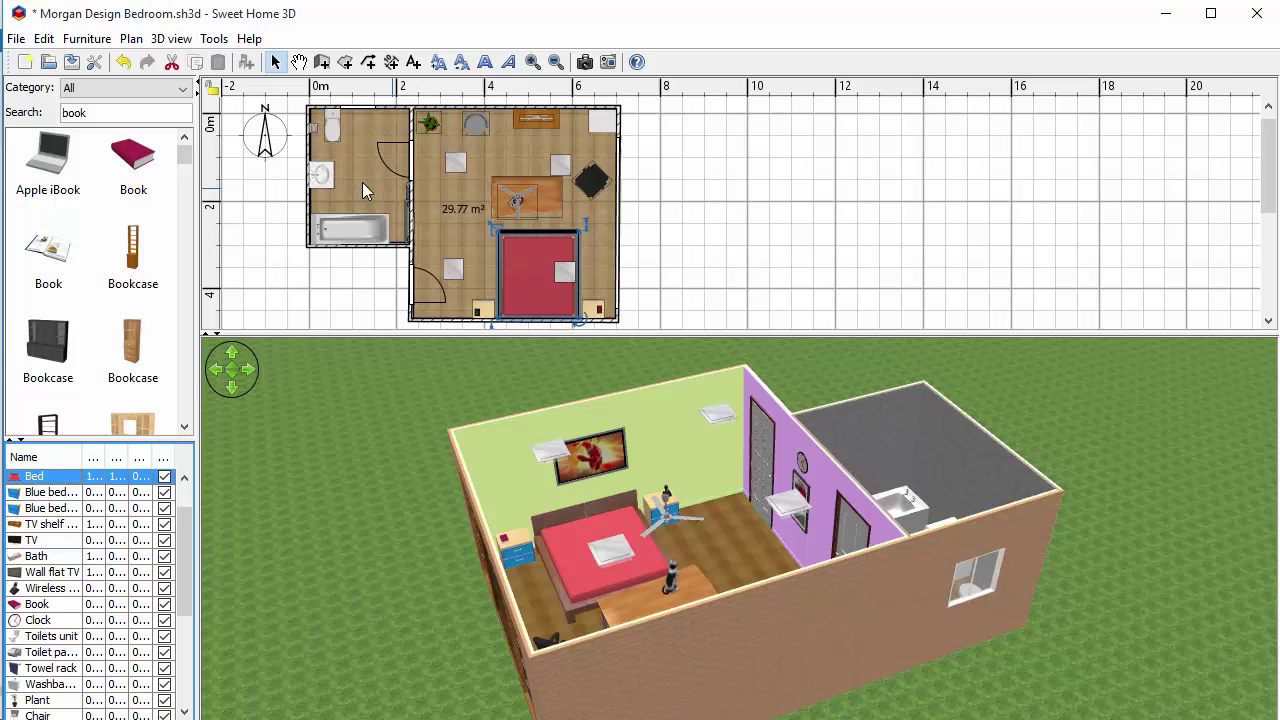
{"action": "double_click", "coordinate": [308, 150]}
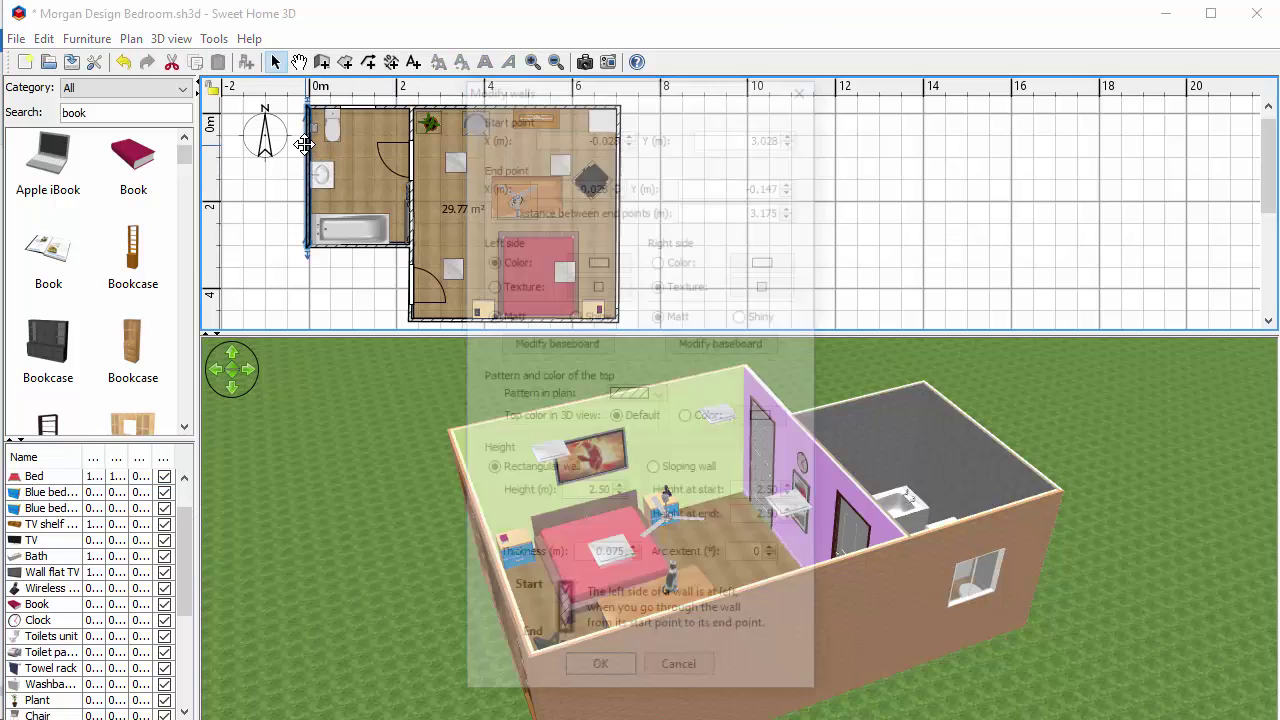
{"action": "double_click", "coordinate": [590, 558]}
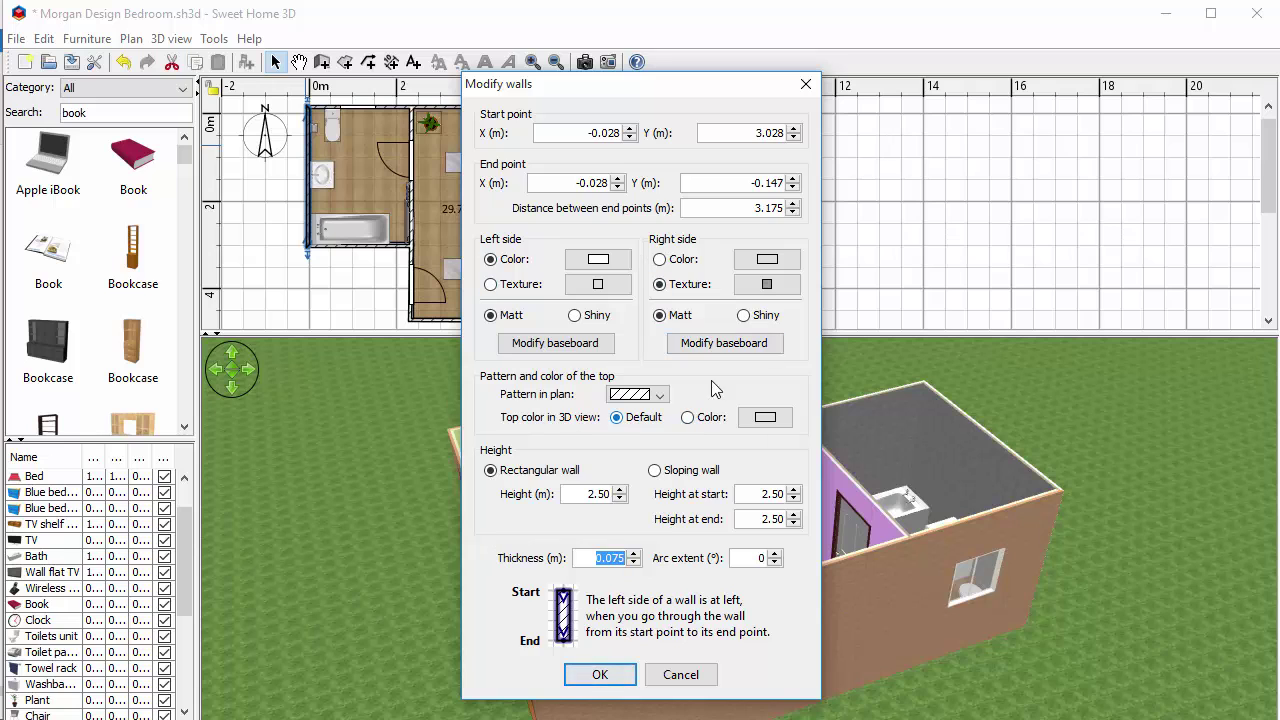
{"action": "left_click", "coordinate": [806, 84]}
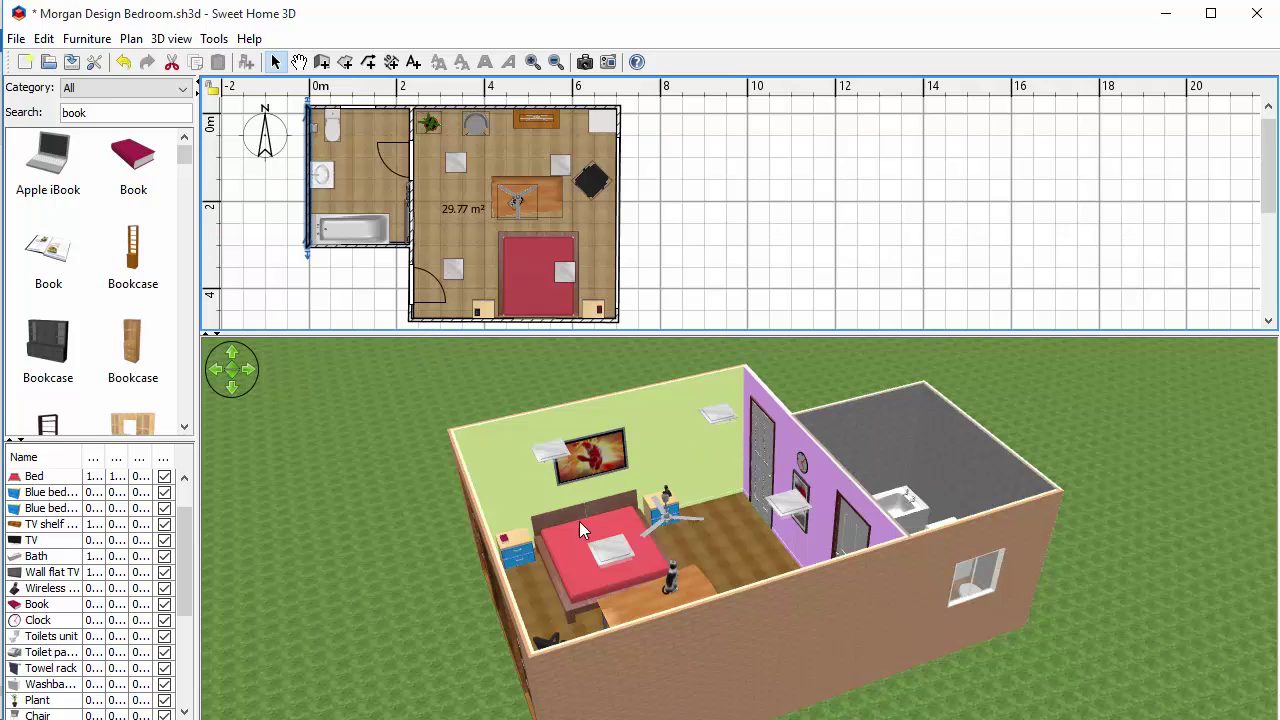
Switch the 3D view to Virtual visit and move the visitor into the bedroom
{"action": "left_click", "coordinate": [177, 39]}
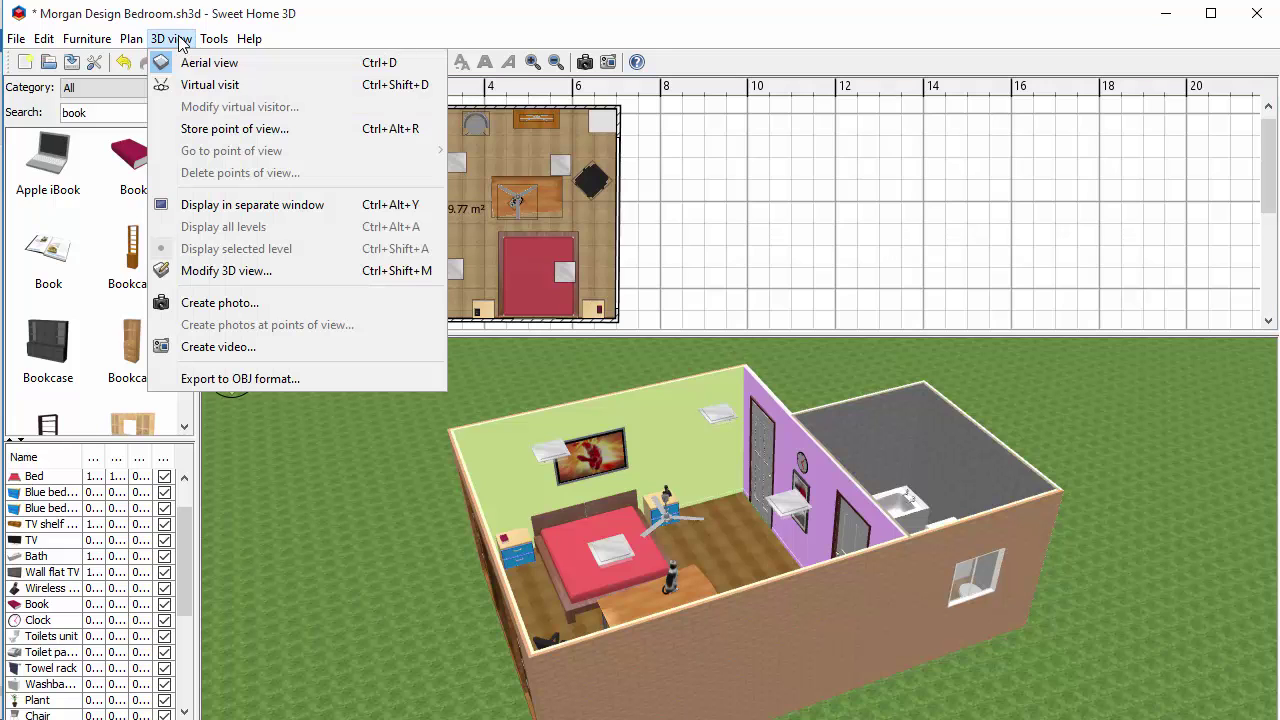
{"action": "left_click", "coordinate": [207, 86]}
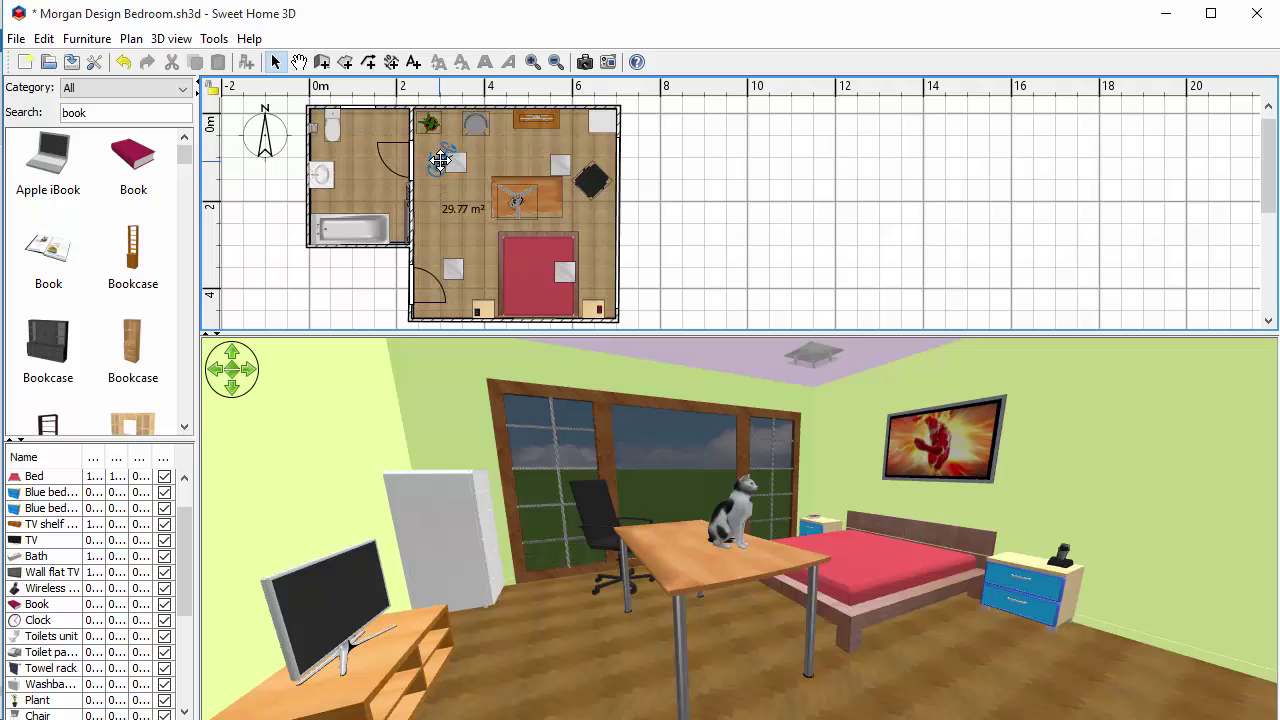
{"action": "left_click_drag", "start_coordinate": [442, 160], "coordinate": [453, 249]}
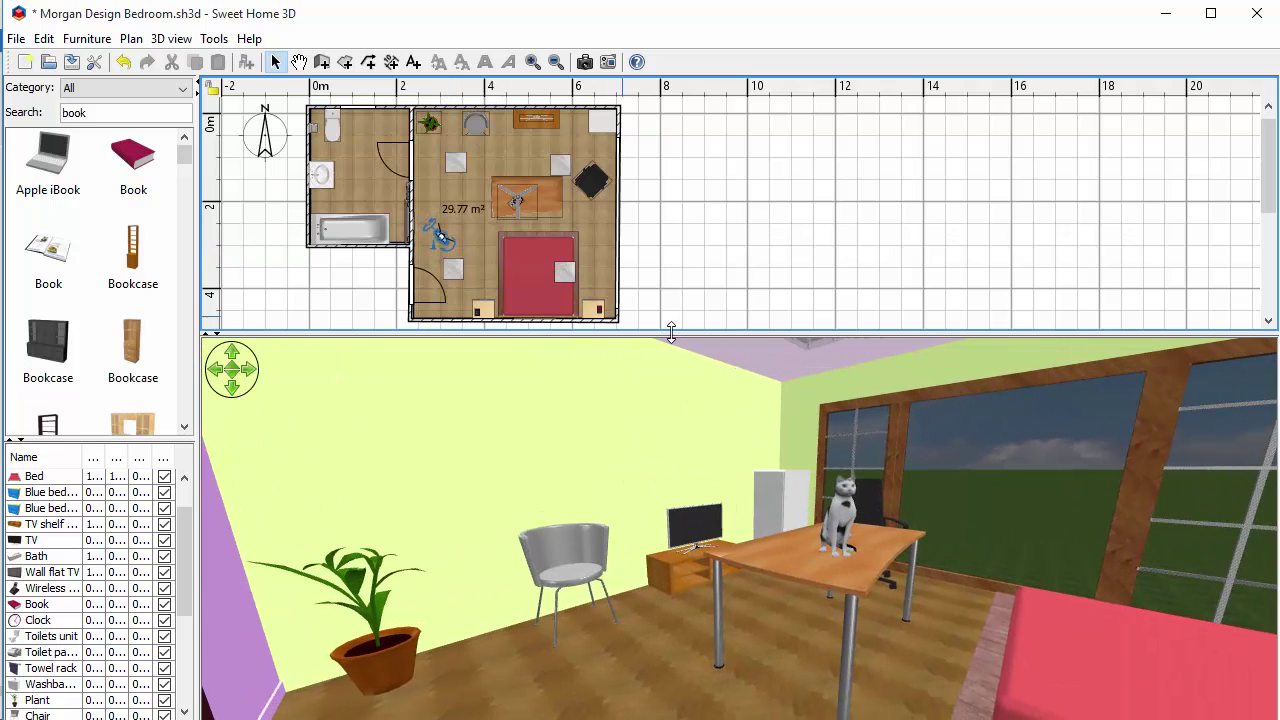